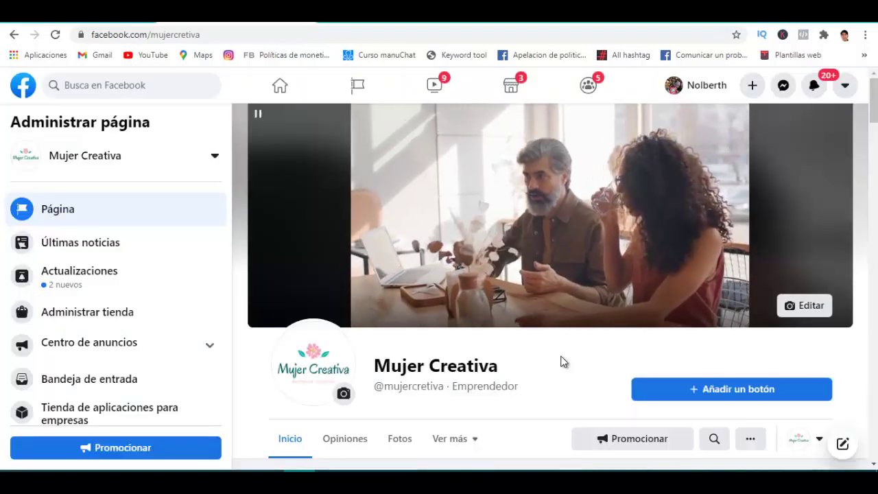
Switch to interacting with the Mujer Creativa page as the personal profile and view the page as a visitor.
{"action": "scroll", "coordinate": [610, 360], "scroll_direction": "down", "scroll_amount": 1}
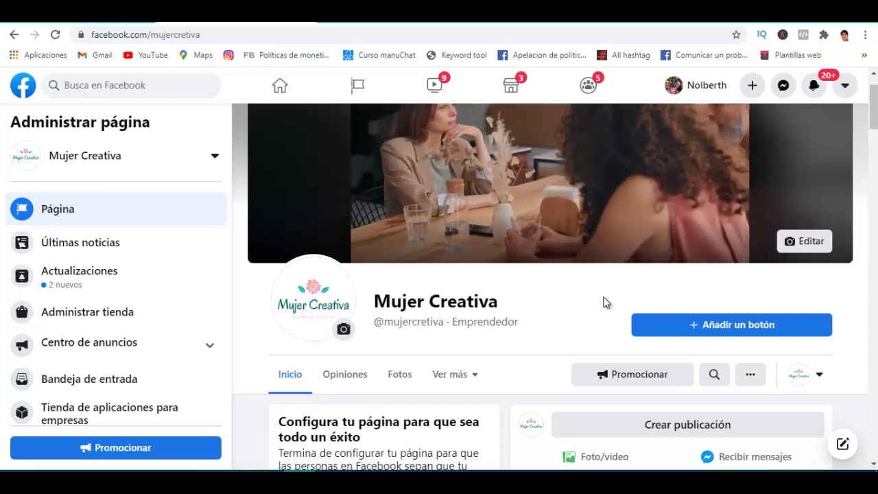
{"action": "left_click", "coordinate": [817, 376]}
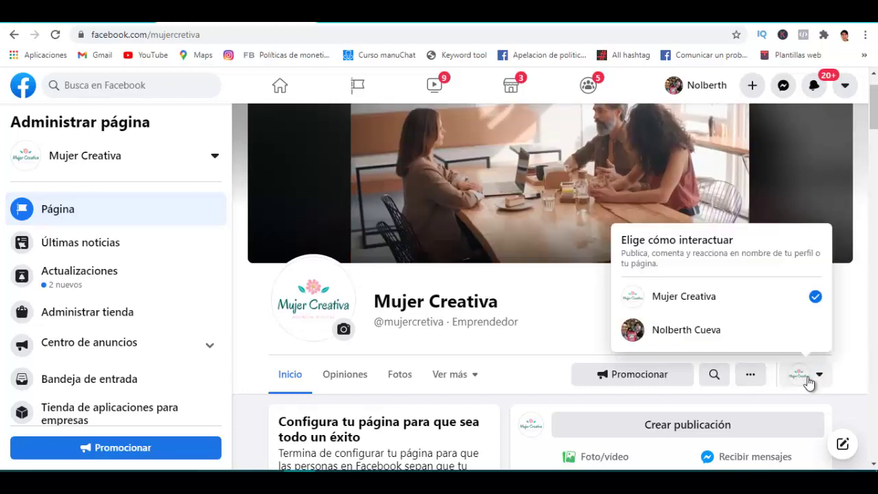
{"action": "left_click", "coordinate": [728, 336]}
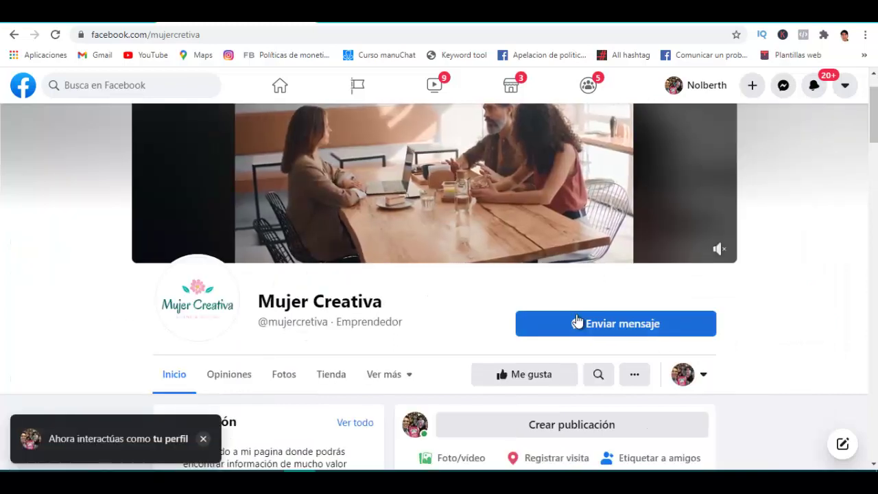
{"action": "scroll", "coordinate": [470, 313], "scroll_direction": "down", "scroll_amount": 1}
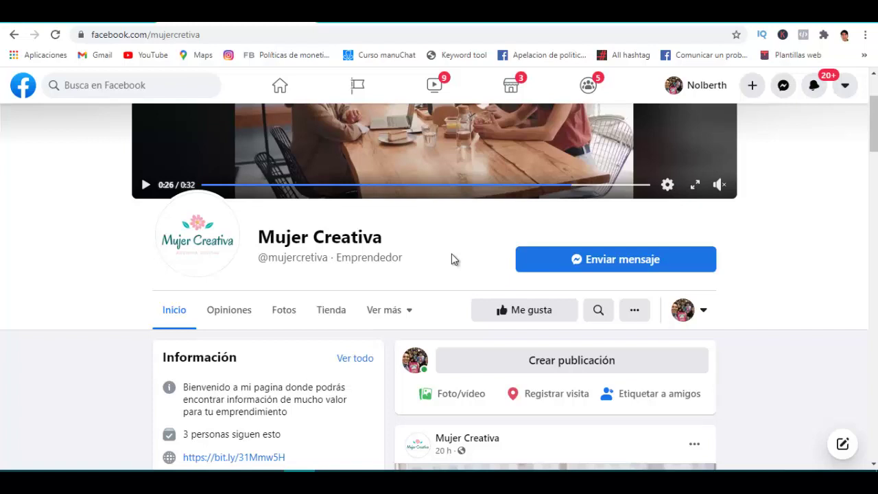
Switch back to interacting as the Mujer Creativa page.
{"action": "scroll", "coordinate": [455, 256], "scroll_direction": "up", "scroll_amount": 1}
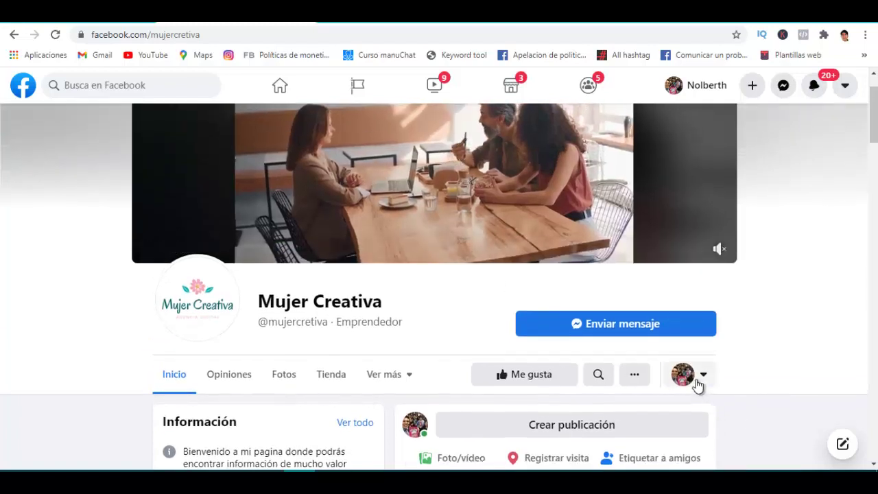
{"action": "left_click", "coordinate": [698, 384]}
{"action": "left_click", "coordinate": [632, 302]}
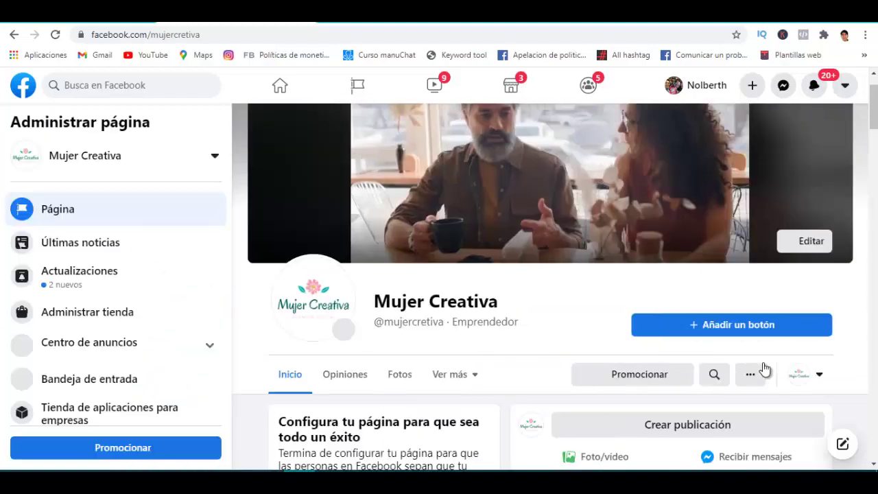
Start adding a call-to-action button to the Mujer Creativa page.
{"action": "scroll", "coordinate": [590, 313], "scroll_direction": "down", "scroll_amount": 1}
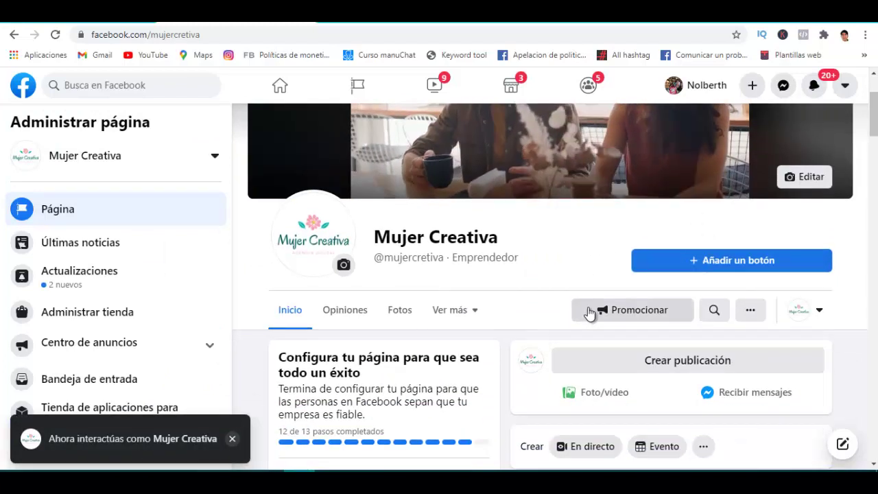
{"action": "left_click", "coordinate": [731, 263]}
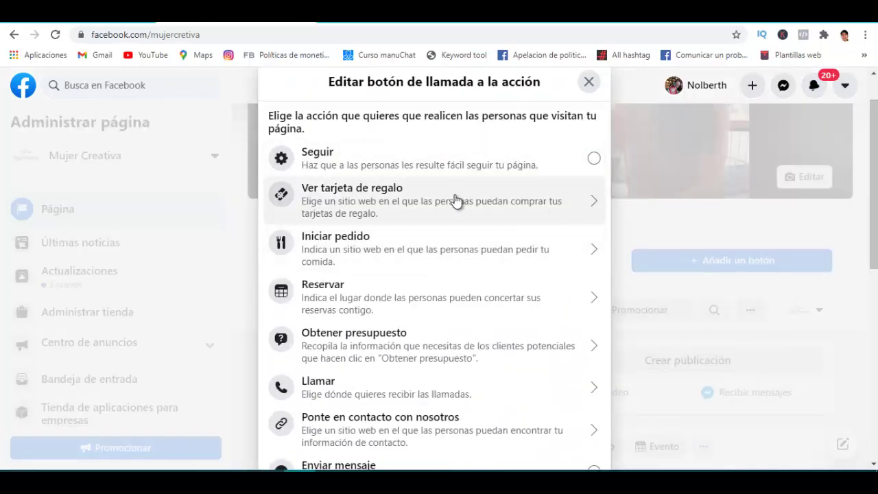
Examine the available call-to-action options, including Seguir, Ver tarjeta de regalo, Iniciar pedido, Reservar, Obtener presupuesto and Llamar.
{"action": "scroll", "coordinate": [456, 200], "scroll_direction": "down", "scroll_amount": 4}
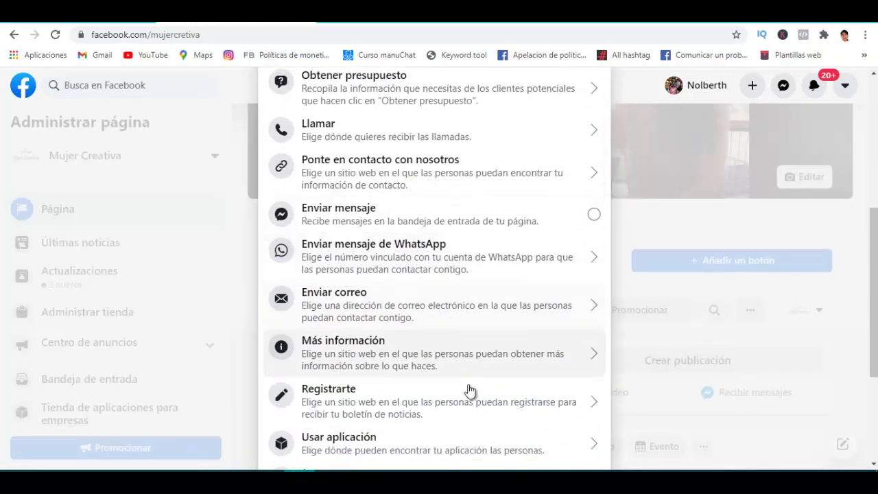
{"action": "scroll", "coordinate": [461, 423], "scroll_direction": "up", "scroll_amount": 4}
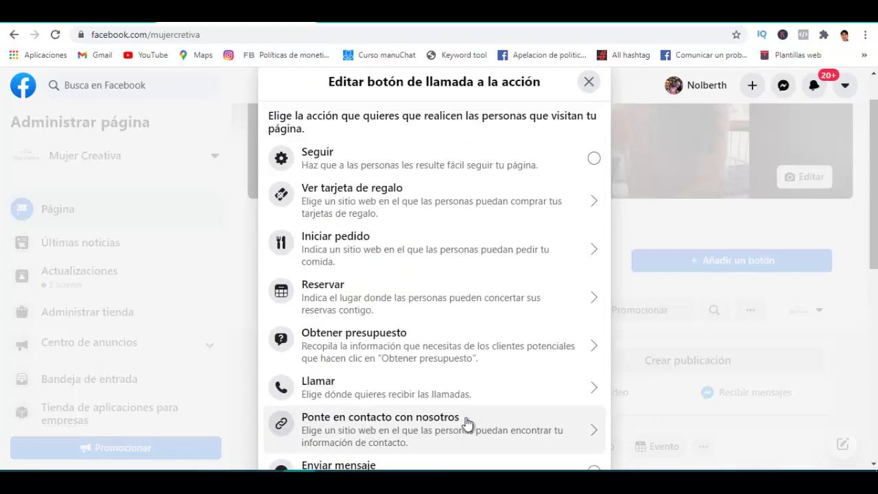
{"action": "scroll", "coordinate": [470, 367], "scroll_direction": "up", "scroll_amount": 2}
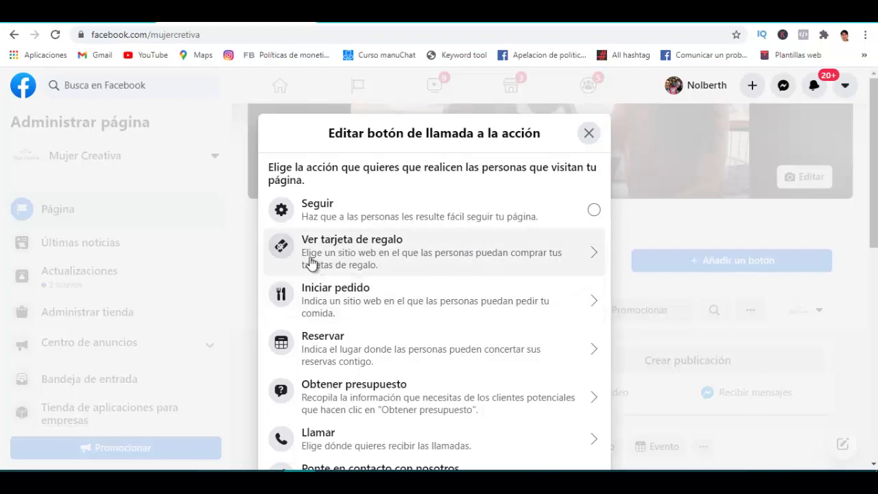
{"action": "scroll", "coordinate": [370, 284], "scroll_direction": "down", "scroll_amount": 1}
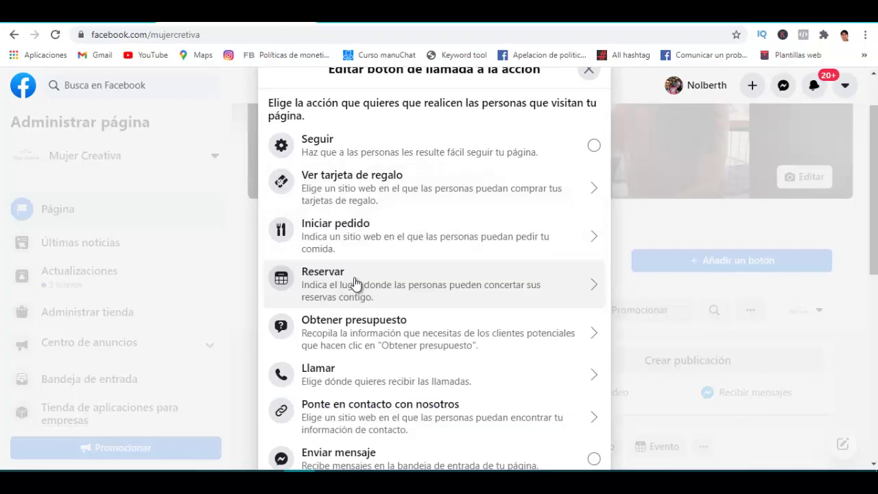
{"action": "scroll", "coordinate": [346, 283], "scroll_direction": "up", "scroll_amount": 1}
{"action": "scroll", "coordinate": [345, 284], "scroll_direction": "down", "scroll_amount": 1}
{"action": "scroll", "coordinate": [395, 296], "scroll_direction": "down", "scroll_amount": 1}
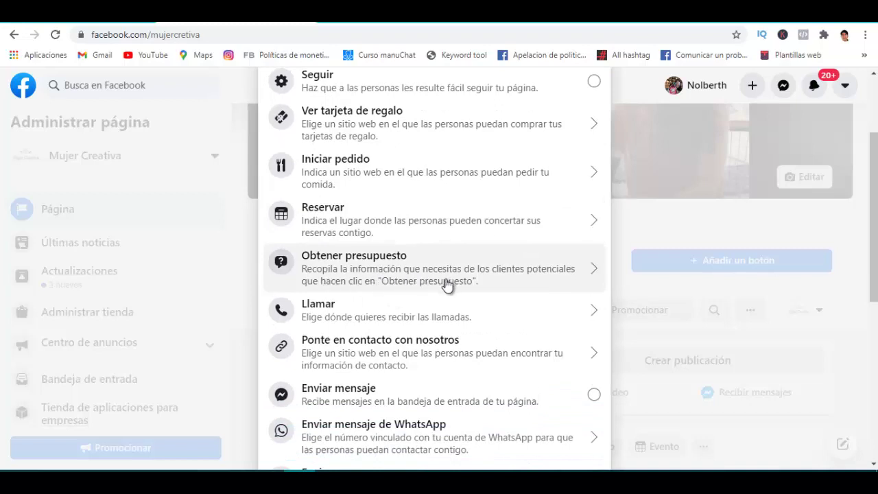
{"action": "scroll", "coordinate": [369, 303], "scroll_direction": "down", "scroll_amount": 1}
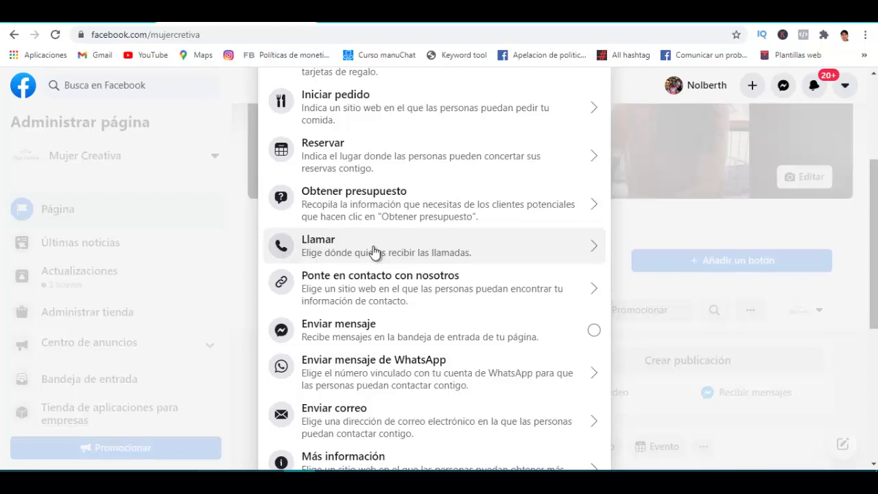
Inspect the website field of the Ponte en contacto con nosotros action, then return to the list of actions.
{"action": "scroll", "coordinate": [431, 235], "scroll_direction": "down", "scroll_amount": 1}
{"action": "scroll", "coordinate": [430, 235], "scroll_direction": "down", "scroll_amount": 1}
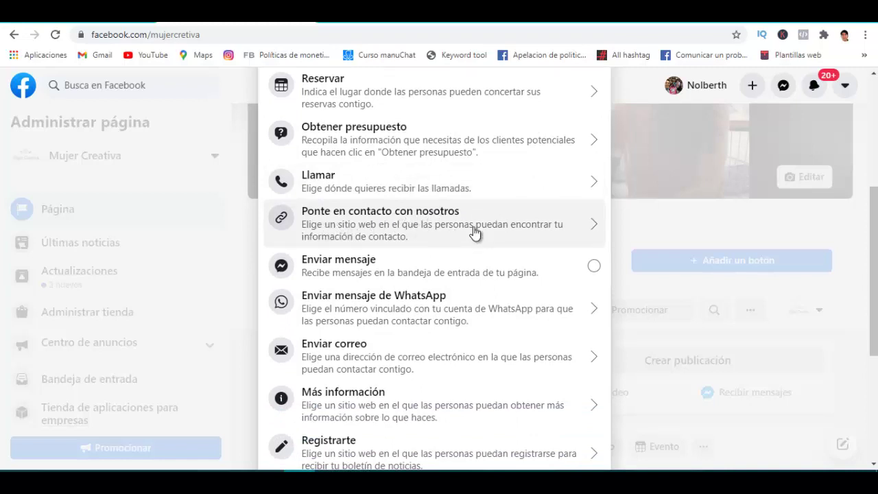
{"action": "left_click", "coordinate": [471, 228]}
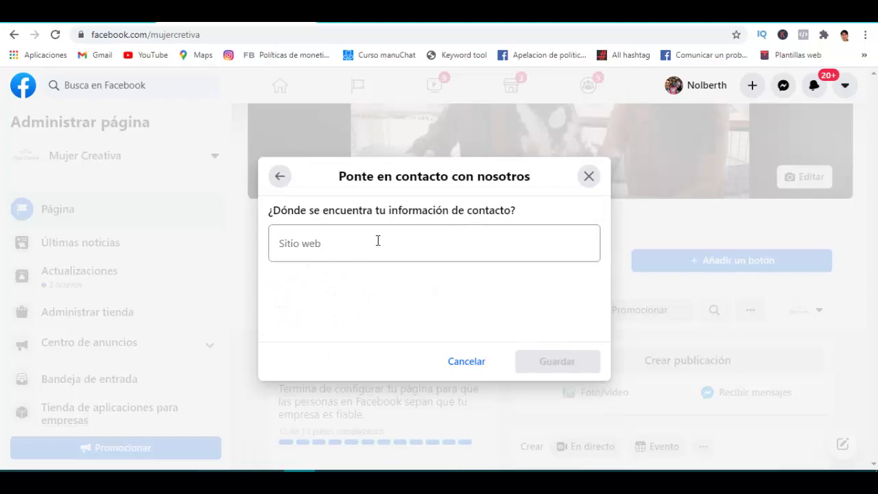
{"action": "left_click", "coordinate": [301, 243]}
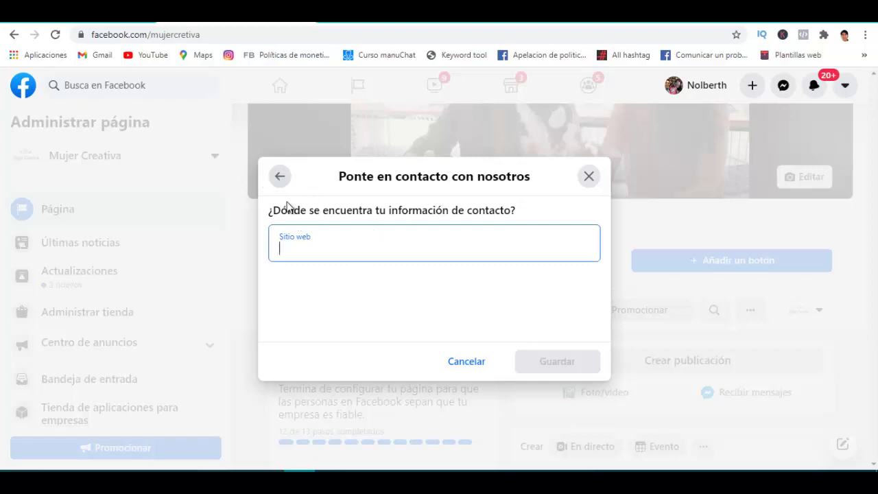
{"action": "left_click", "coordinate": [279, 178]}
Open the Enviar mensaje de WhatsApp action and inspect its phone number field.
{"action": "scroll", "coordinate": [400, 308], "scroll_direction": "down", "scroll_amount": 4}
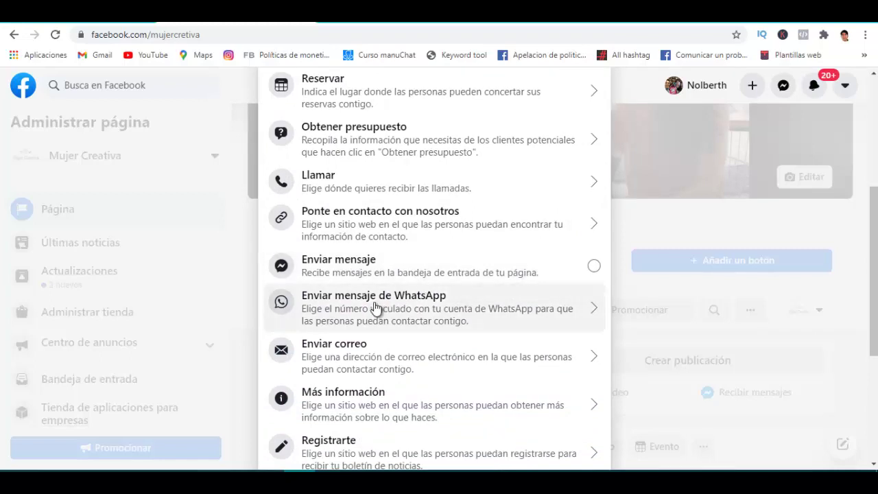
{"action": "scroll", "coordinate": [372, 308], "scroll_direction": "down", "scroll_amount": 1}
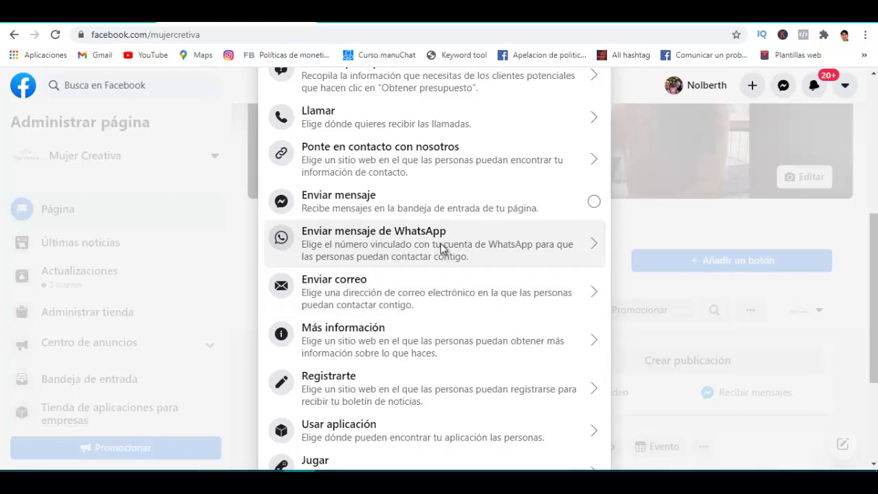
{"action": "left_click", "coordinate": [443, 248]}
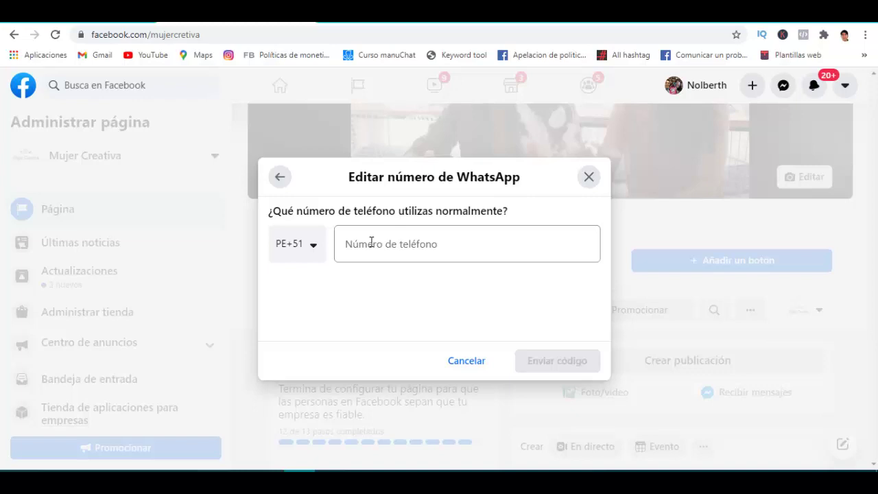
{"action": "left_click", "coordinate": [371, 243]}
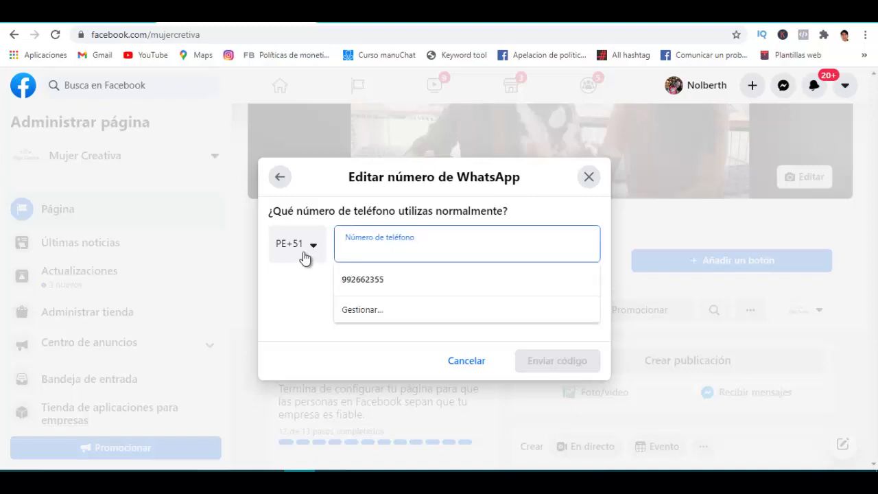
{"action": "left_click", "coordinate": [310, 292]}
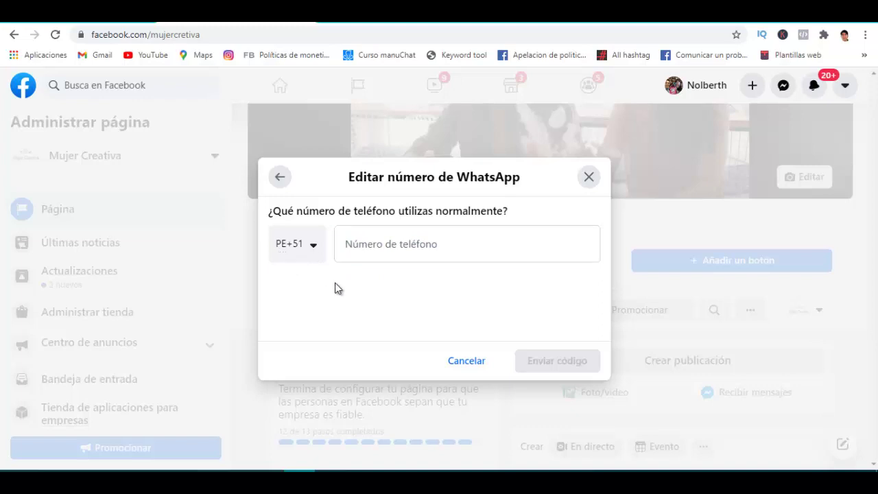
Search the WhatsApp number's country codes for "col" and close the list without choosing a country.
{"action": "left_click", "coordinate": [313, 253]}
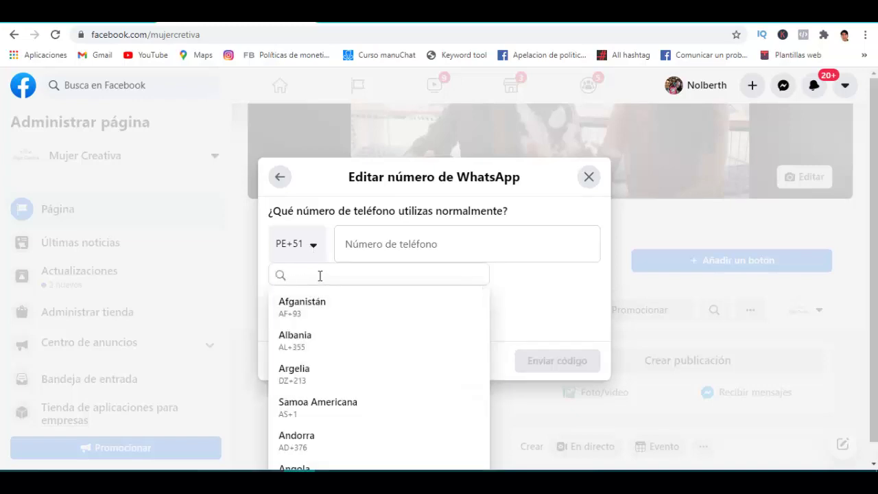
{"action": "type", "text": "col"}
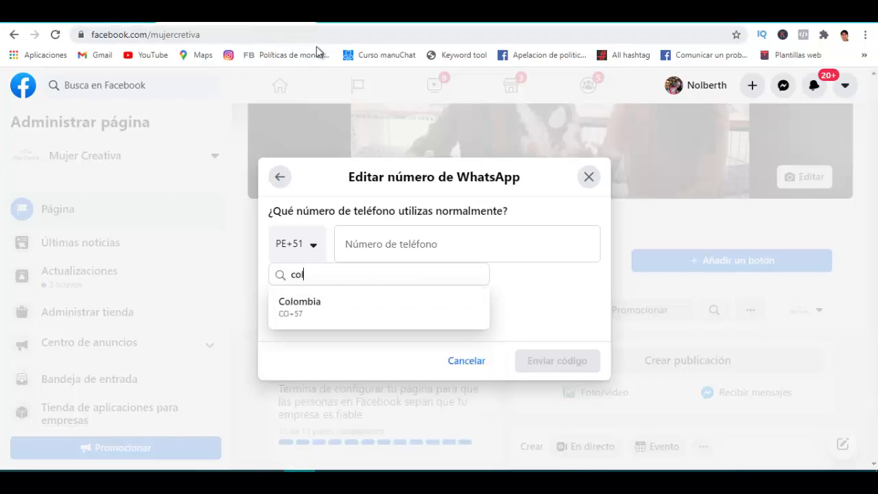
{"action": "left_click", "coordinate": [523, 288]}
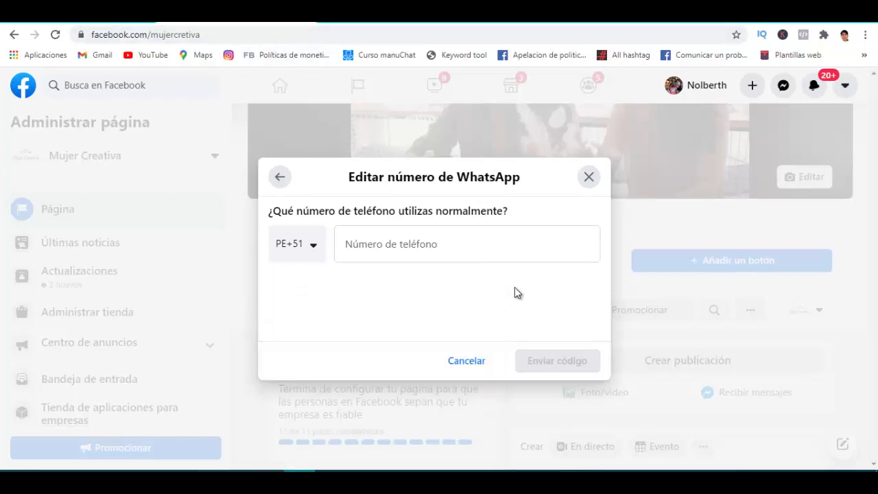
Fill in the WhatsApp phone number from the saved suggestion, then return to the list of actions without sending the code.
{"action": "left_click", "coordinate": [378, 245]}
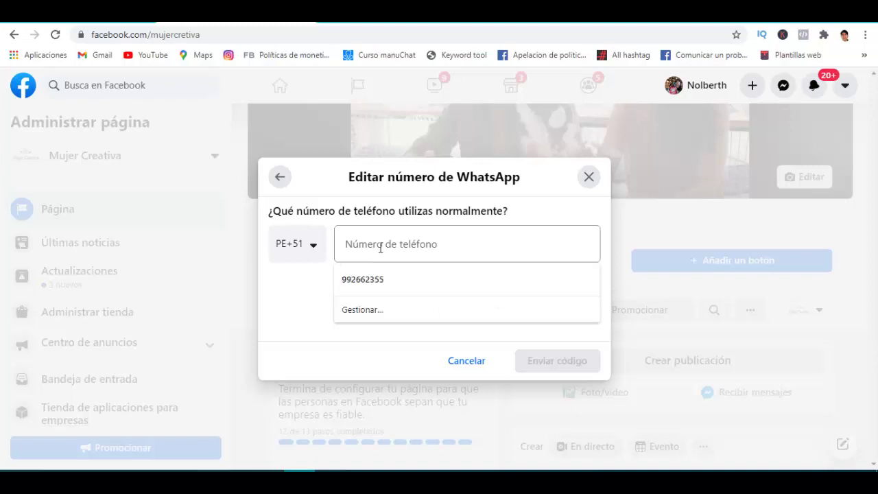
{"action": "left_click", "coordinate": [337, 281]}
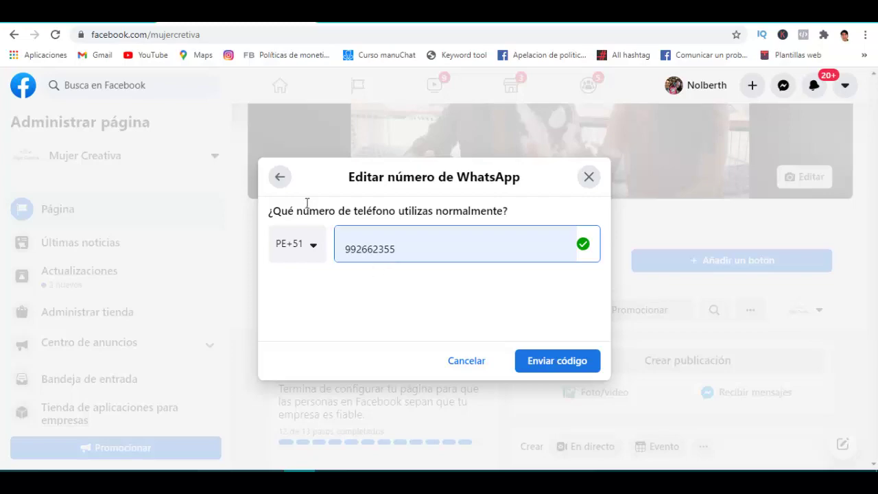
{"action": "left_click", "coordinate": [280, 178]}
Inspect the website field of the Más información action, then return to the list of actions.
{"action": "scroll", "coordinate": [469, 319], "scroll_direction": "down", "scroll_amount": 5}
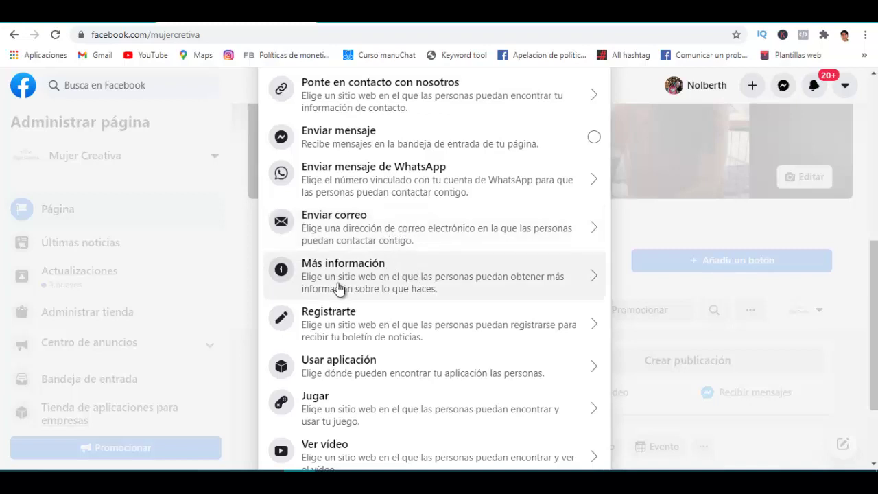
{"action": "scroll", "coordinate": [374, 274], "scroll_direction": "down", "scroll_amount": 1}
{"action": "left_click", "coordinate": [391, 214]}
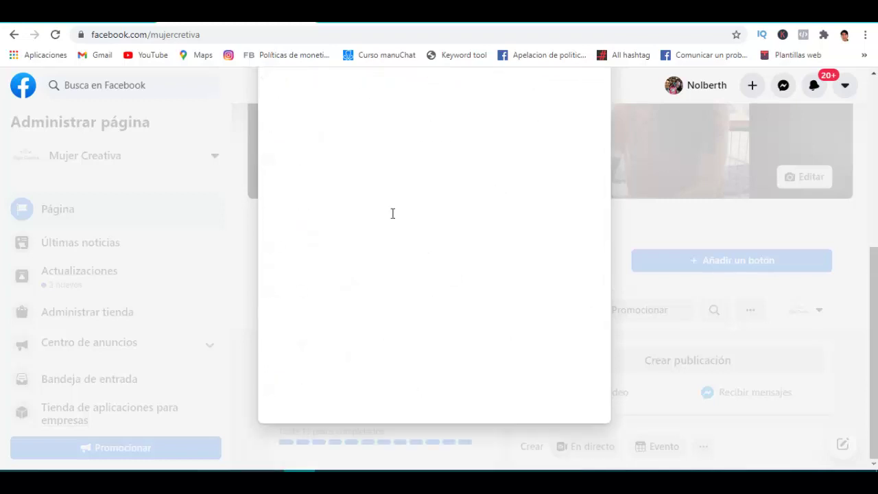
{"action": "left_click", "coordinate": [363, 245]}
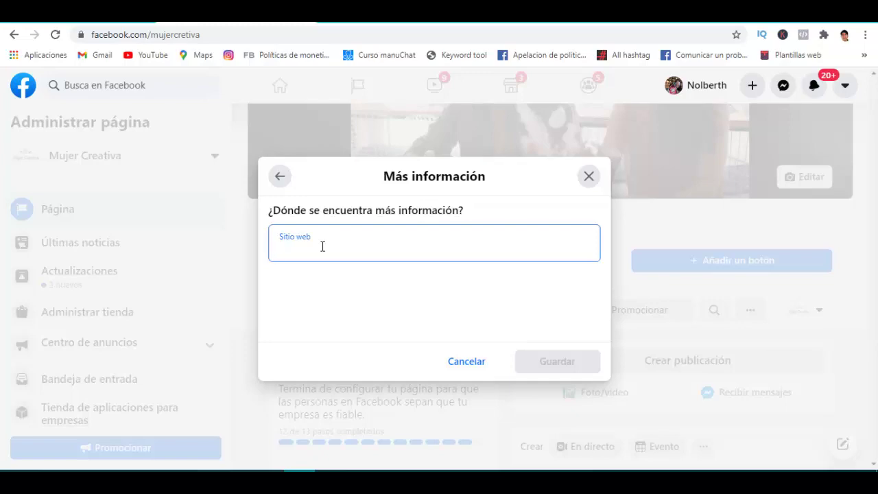
{"action": "left_click", "coordinate": [279, 178]}
Inspect the website question and field of the Comprar action, then return to the list of actions.
{"action": "scroll", "coordinate": [391, 261], "scroll_direction": "down", "scroll_amount": 7}
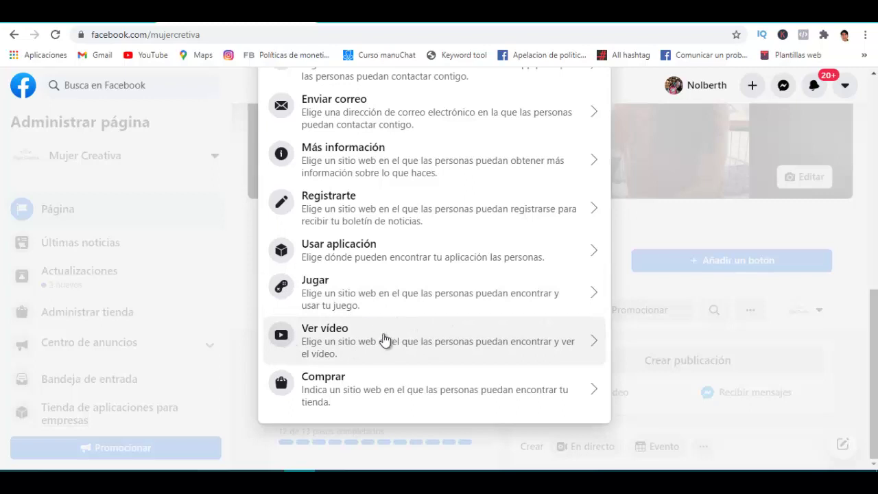
{"action": "left_click", "coordinate": [434, 395]}
{"action": "left_click", "coordinate": [350, 256]}
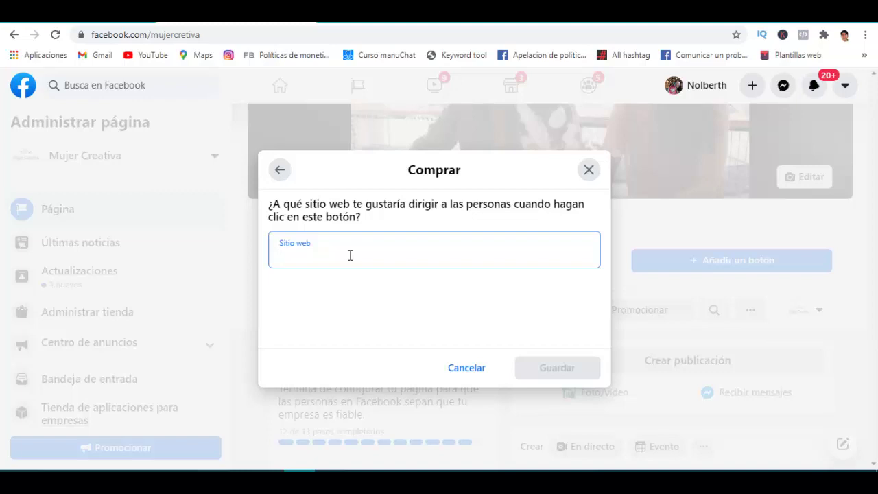
{"action": "left_click", "coordinate": [280, 170]}
{"action": "scroll", "coordinate": [365, 339], "scroll_direction": "down", "scroll_amount": 7}
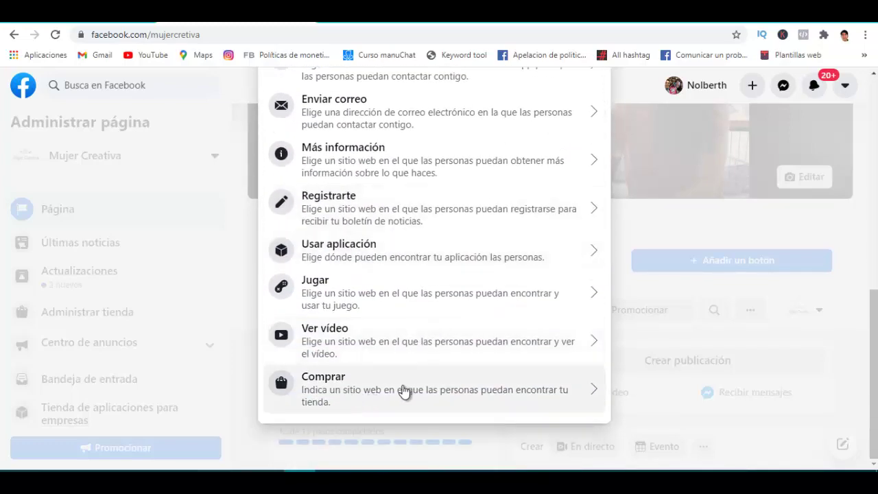
{"action": "left_click", "coordinate": [398, 390]}
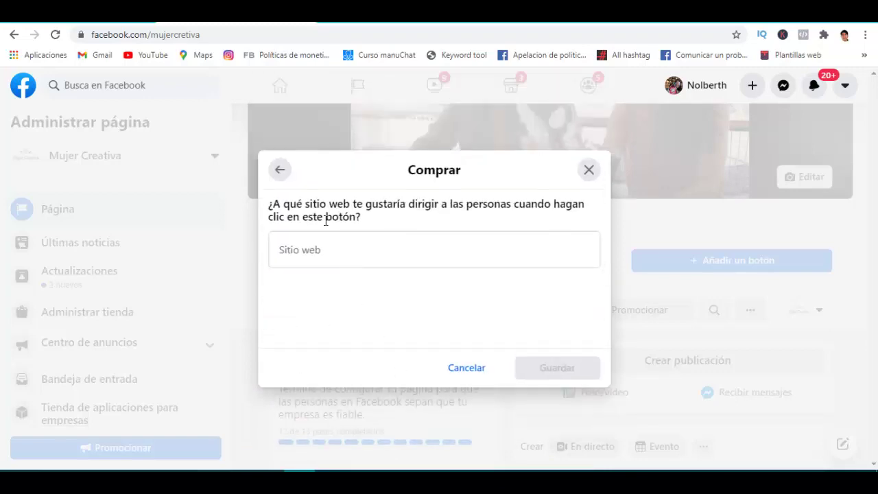
{"action": "left_click", "coordinate": [280, 169]}
{"action": "scroll", "coordinate": [388, 288], "scroll_direction": "down", "scroll_amount": 3}
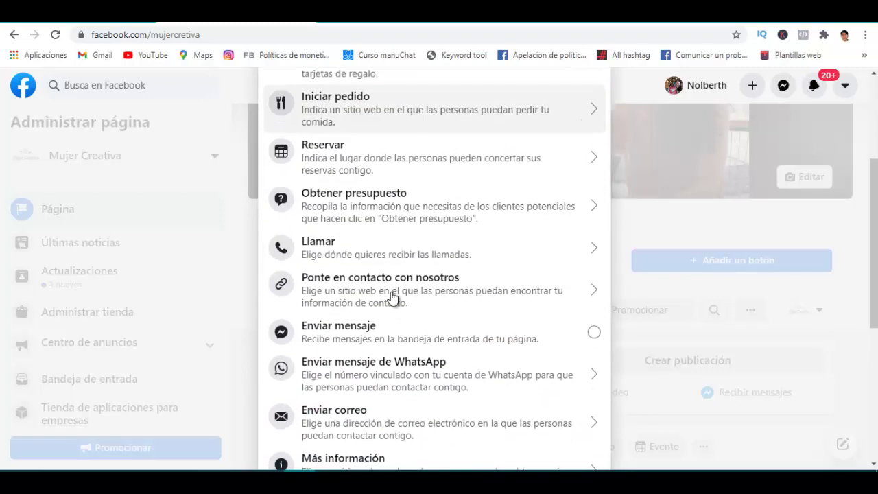
Fill in the saved phone number for the Enviar mensaje de WhatsApp action, then go back to the list of actions without sending the code.
{"action": "scroll", "coordinate": [393, 297], "scroll_direction": "down", "scroll_amount": 1}
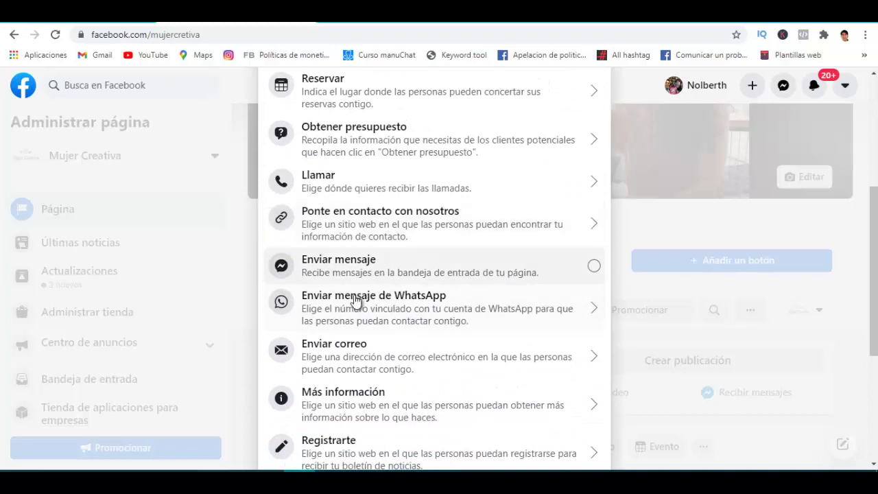
{"action": "left_click", "coordinate": [401, 312]}
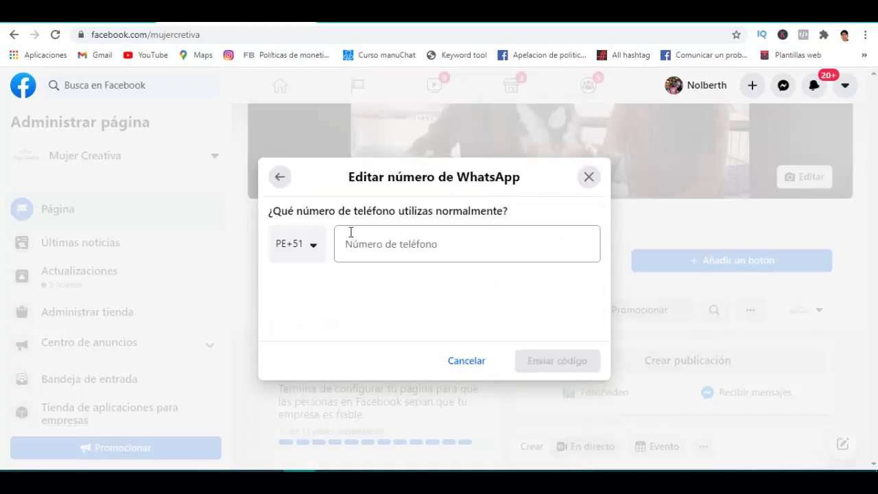
{"action": "left_click", "coordinate": [349, 232]}
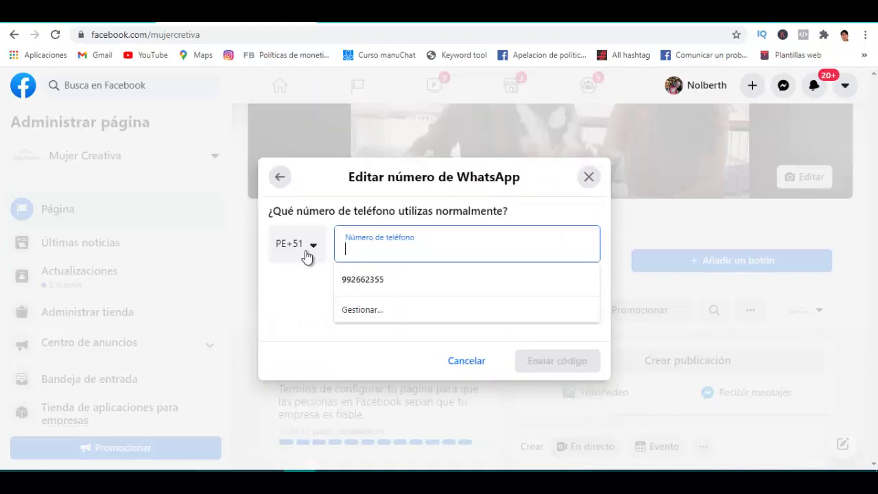
{"action": "left_click", "coordinate": [385, 277]}
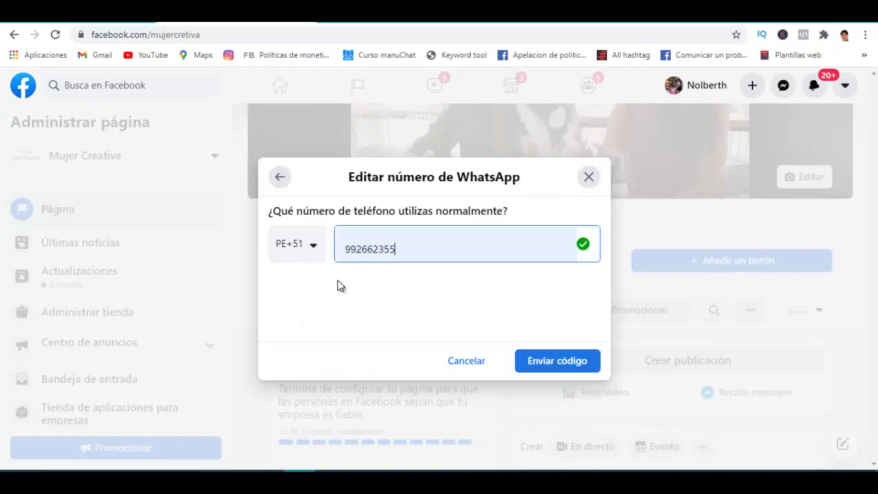
{"action": "left_click", "coordinate": [325, 301]}
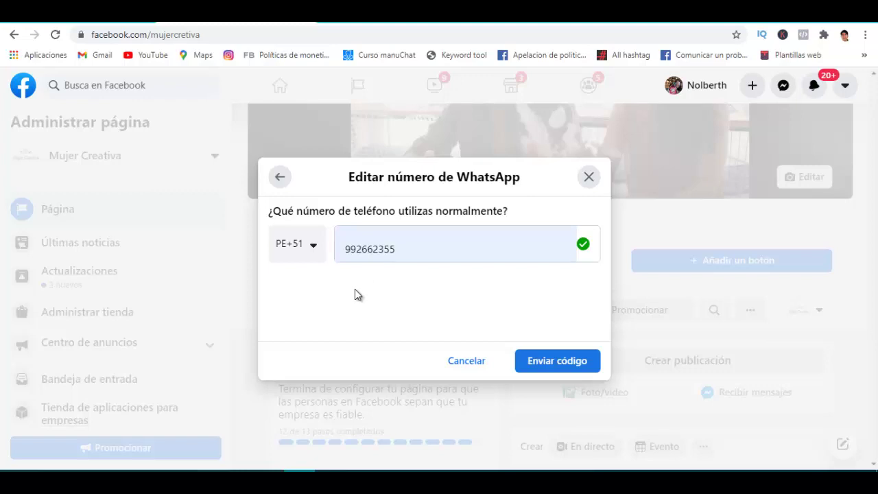
{"action": "left_click", "coordinate": [281, 182]}
Choose Comprar as the page's button action and start editing its website field.
{"action": "scroll", "coordinate": [417, 307], "scroll_direction": "down", "scroll_amount": 5}
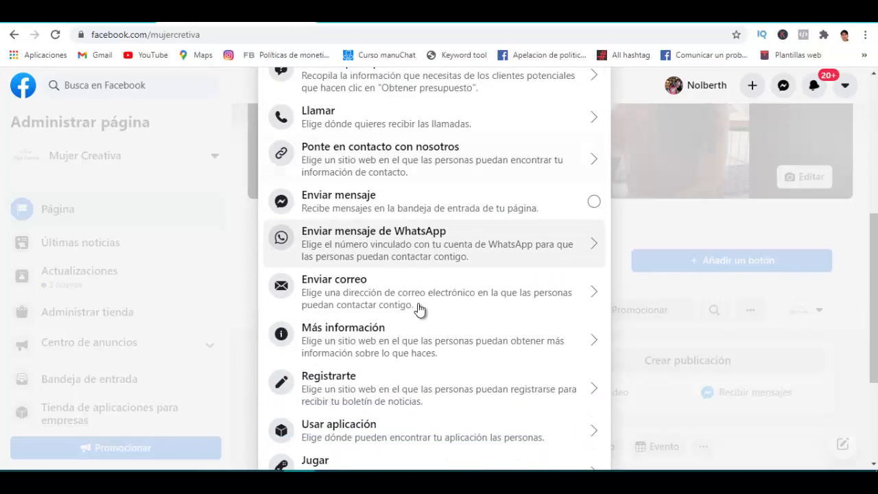
{"action": "scroll", "coordinate": [417, 307], "scroll_direction": "down", "scroll_amount": 3}
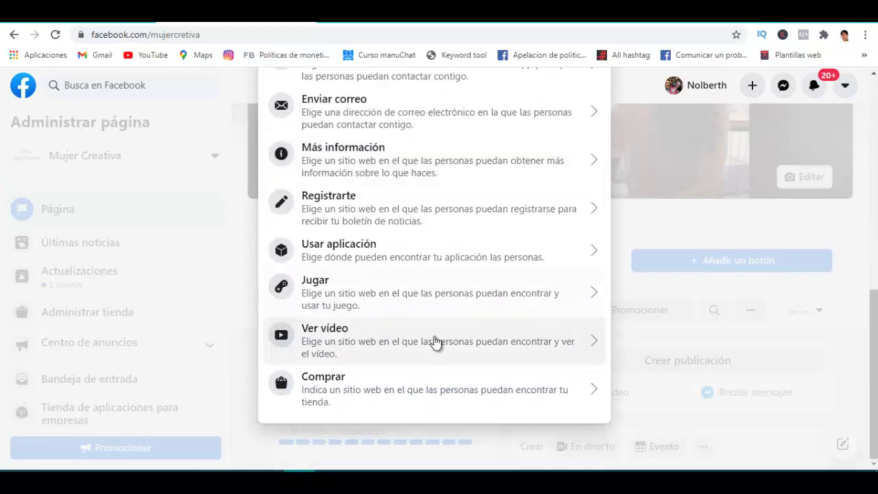
{"action": "left_click", "coordinate": [376, 394]}
{"action": "left_click", "coordinate": [337, 254]}
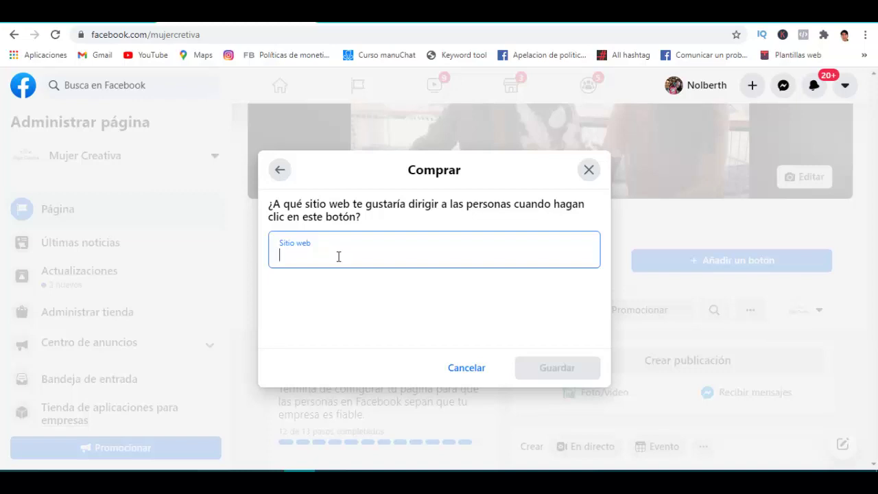
Switch to Postcron's WhatsApp link generator, generate the link with the message "Hola me brindas información del curso para:", and copy it.
{"action": "left_click", "coordinate": [326, 20]}
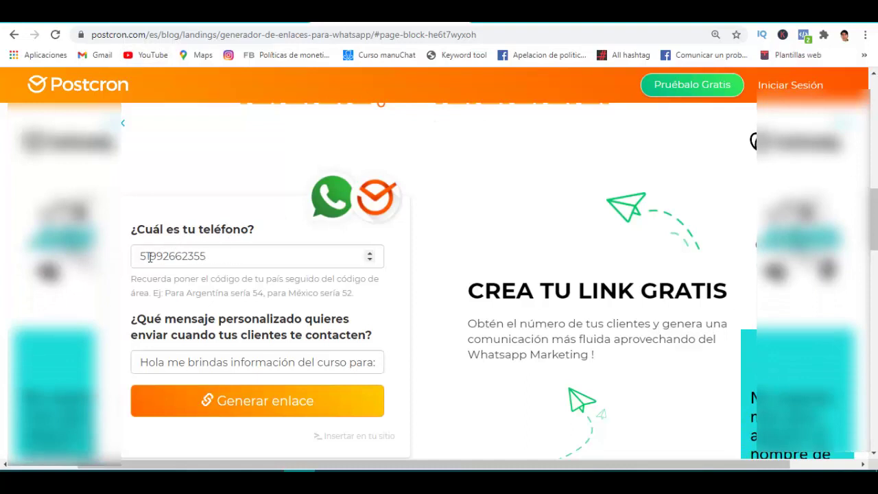
{"action": "left_click_drag", "start_coordinate": [148, 256], "coordinate": [139, 255]}
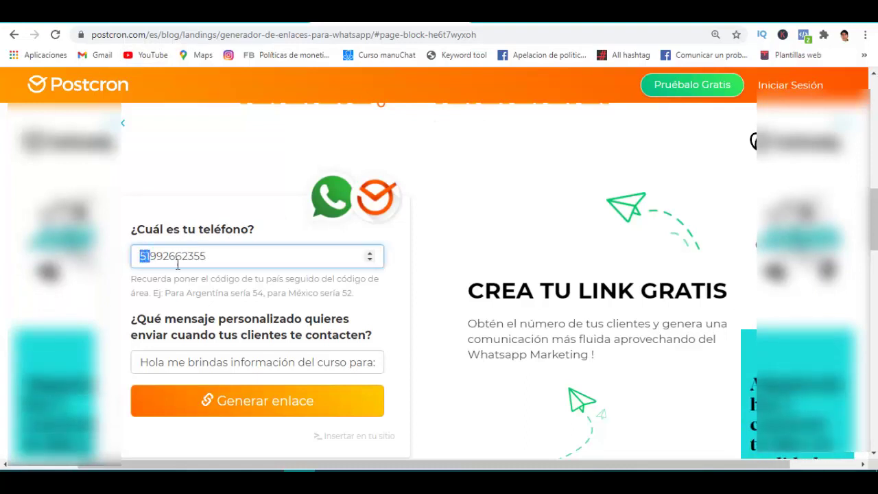
{"action": "scroll", "coordinate": [242, 292], "scroll_direction": "down", "scroll_amount": 1}
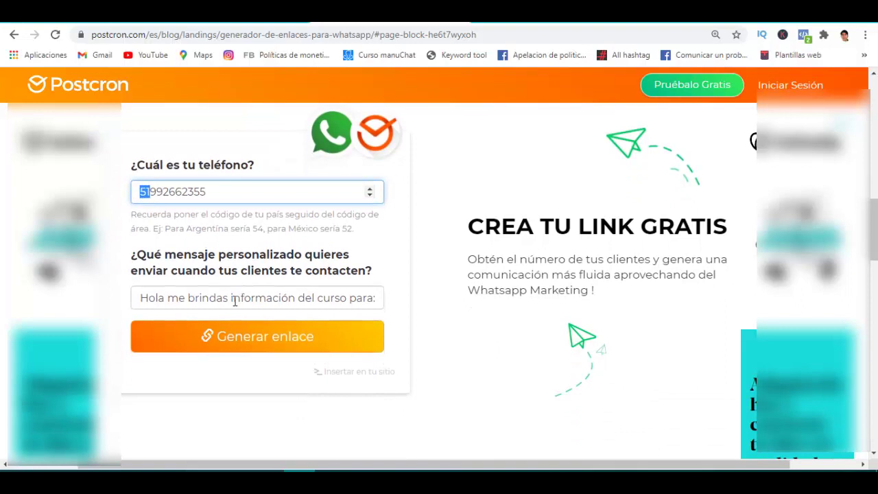
{"action": "left_click", "coordinate": [238, 299]}
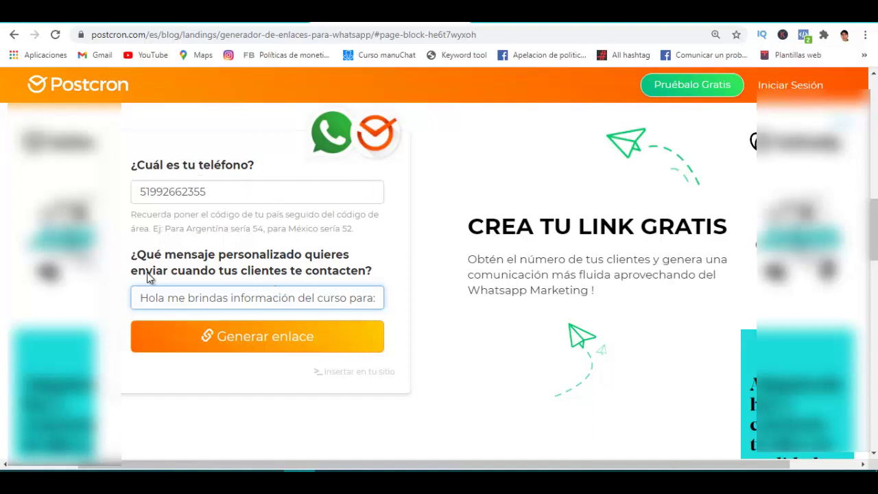
{"action": "left_click", "coordinate": [272, 344]}
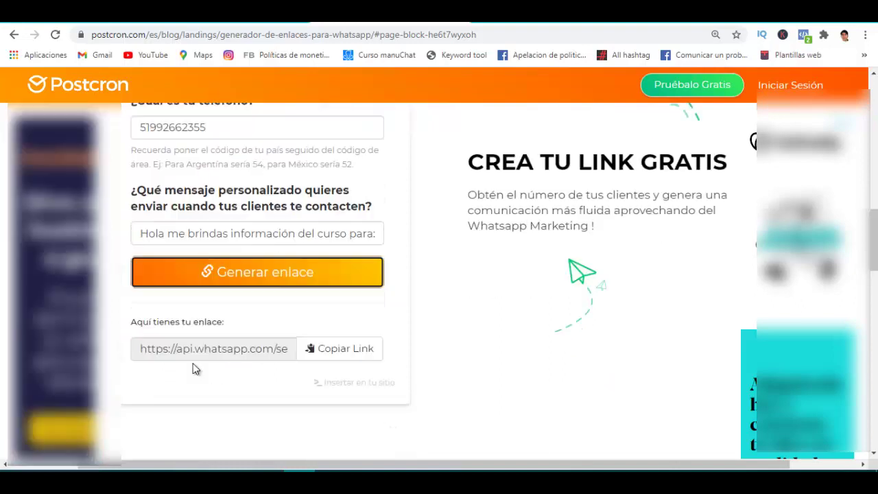
{"action": "left_click", "coordinate": [342, 352]}
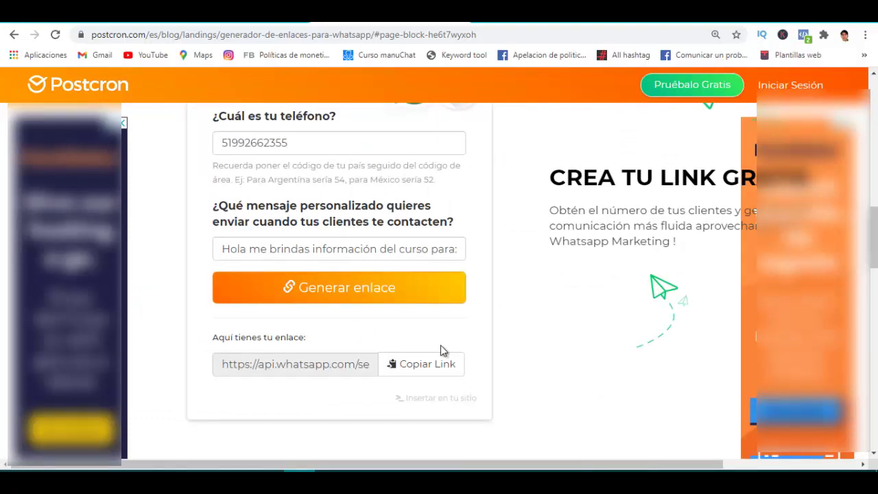
{"action": "left_click", "coordinate": [434, 363]}
Return to Facebook, paste the copied WhatsApp link as the Comprar button's website, and save the button.
{"action": "left_click", "coordinate": [285, 17]}
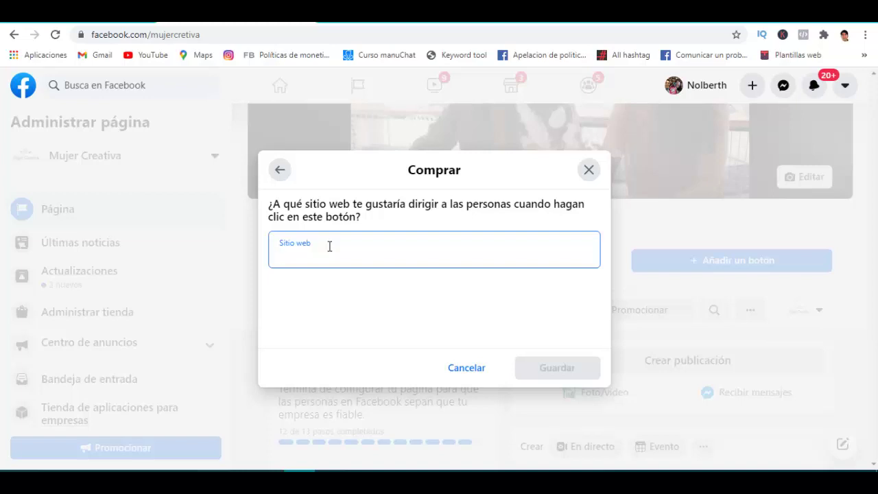
{"action": "key", "text": "ctrl+v"}
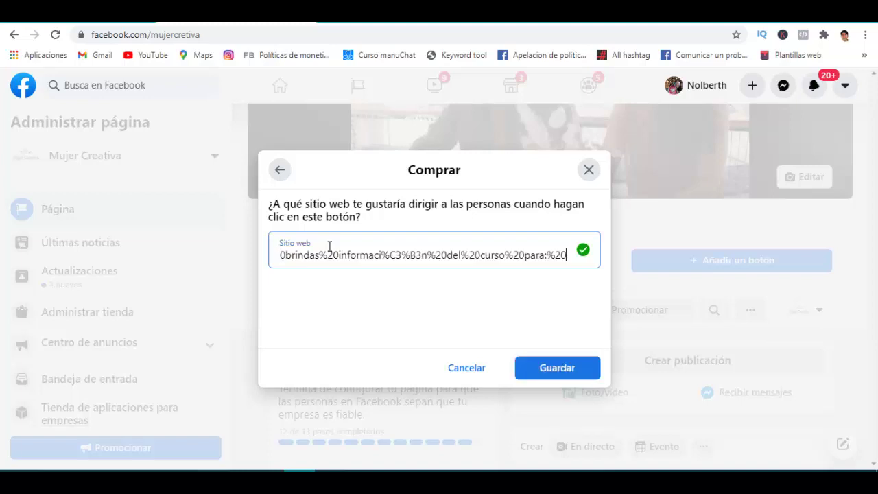
{"action": "left_click", "coordinate": [412, 311]}
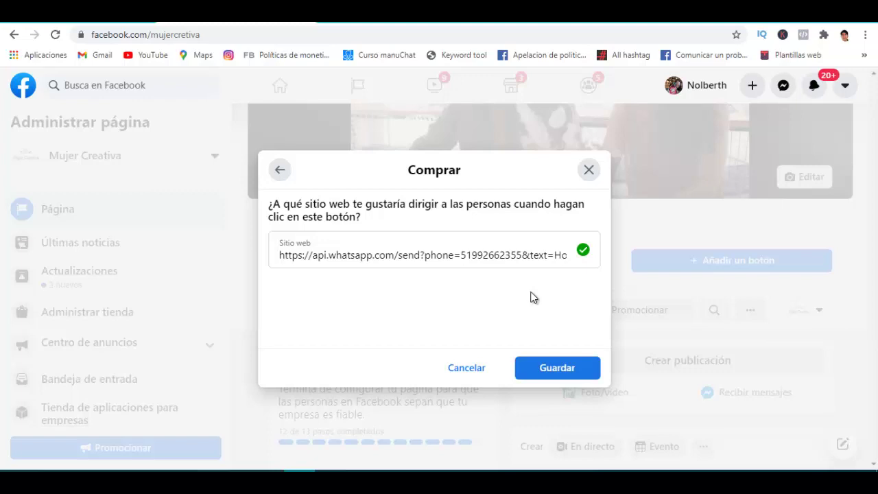
{"action": "left_click", "coordinate": [557, 369]}
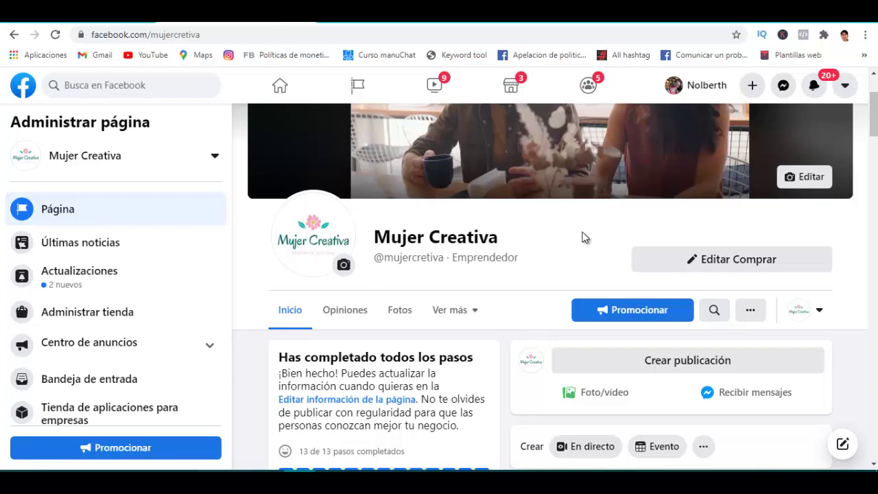
Switch to interacting as the personal profile, test the Comprar button's WhatsApp link and message, and close the WhatsApp page.
{"action": "left_click", "coordinate": [815, 317]}
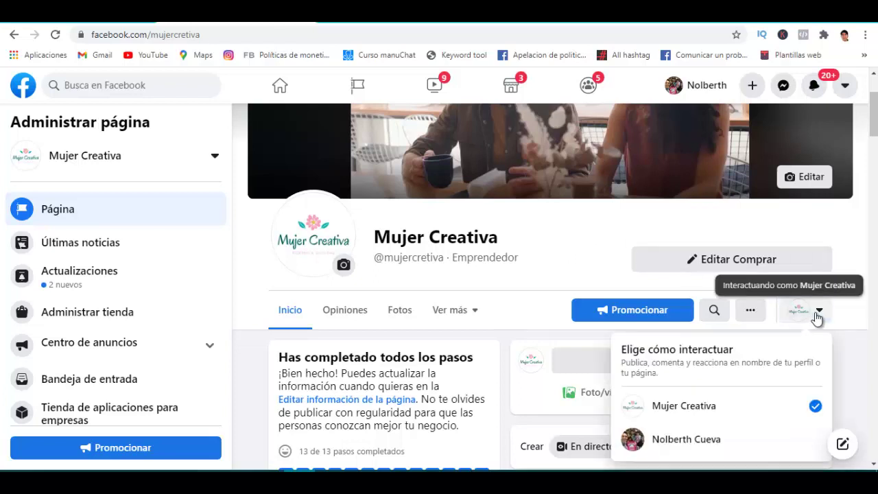
{"action": "left_click", "coordinate": [722, 438]}
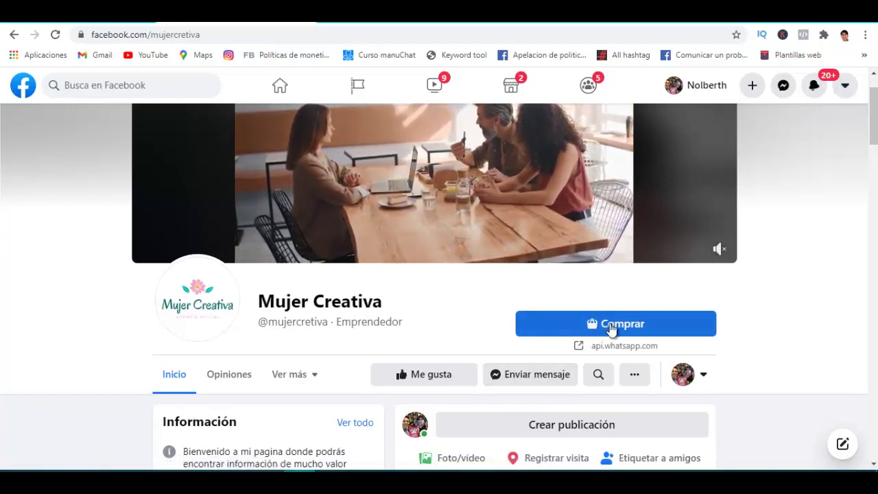
{"action": "left_click", "coordinate": [644, 328]}
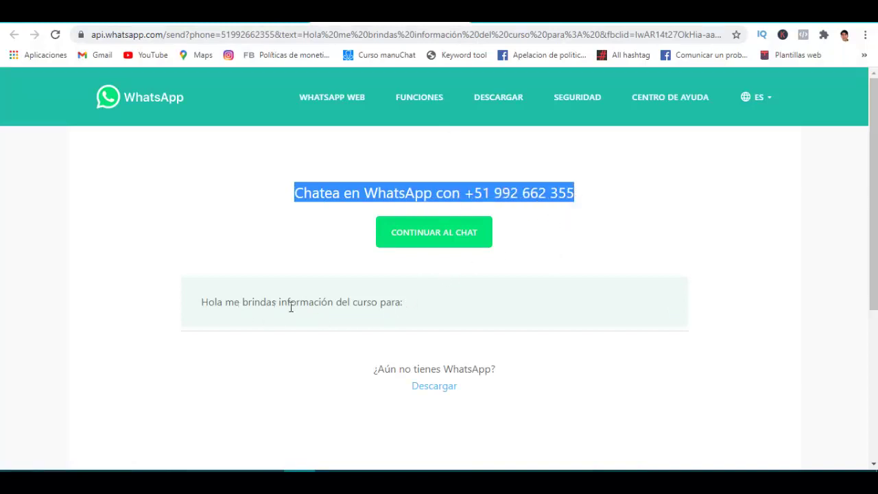
{"action": "left_click", "coordinate": [423, 303]}
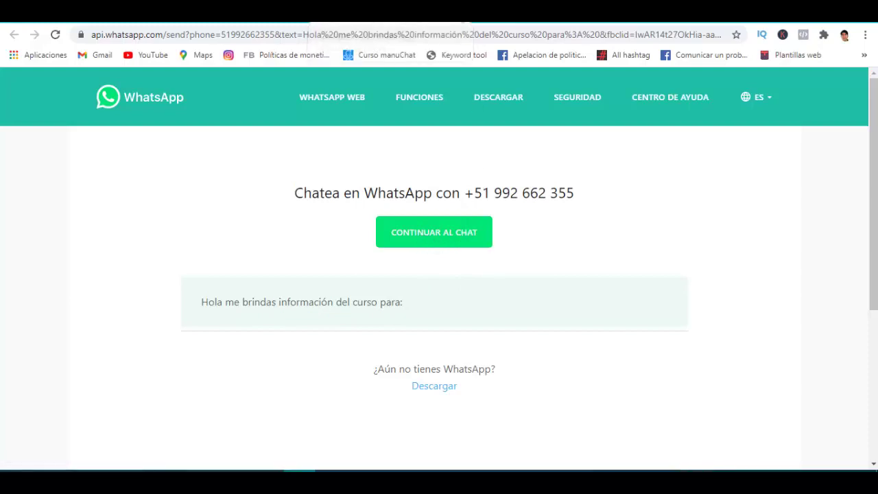
{"action": "key", "text": "ctrl+w"}
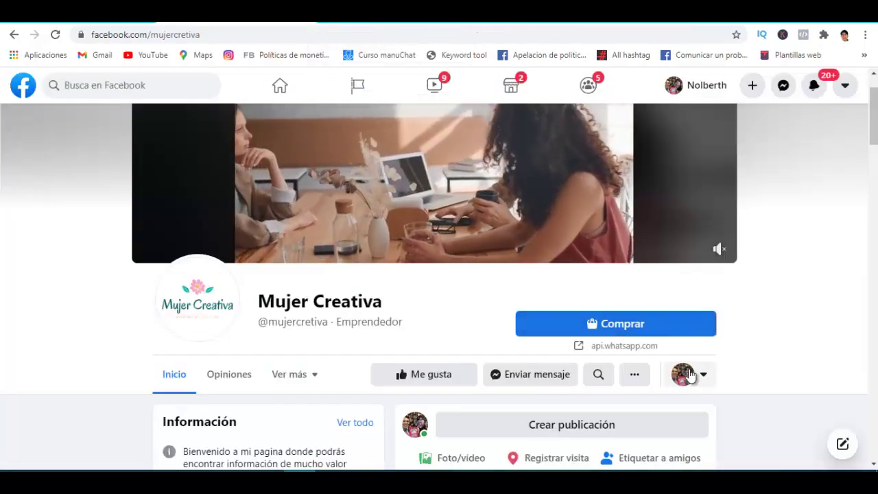